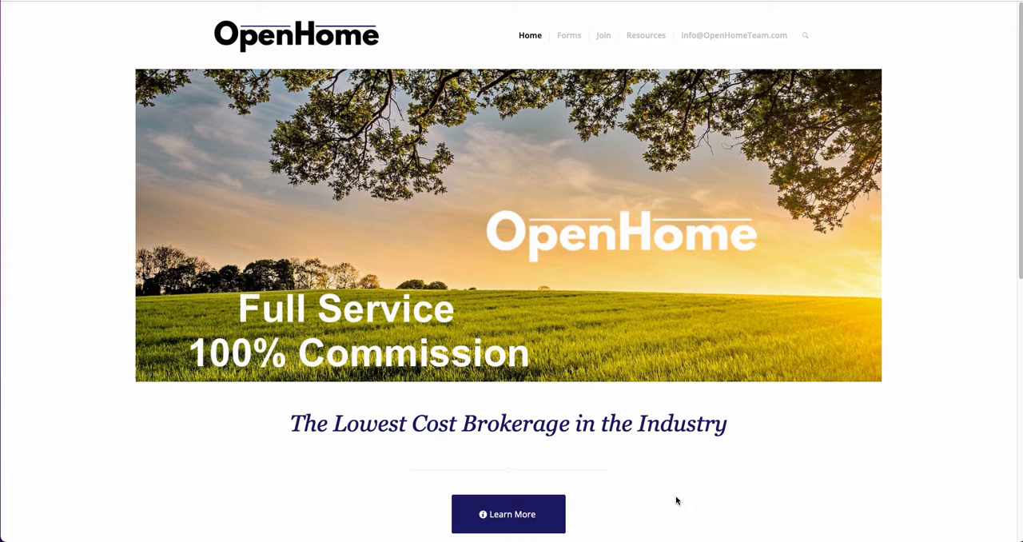
# - Open the OpenHome forms portal and sign in with the account e-mail and password
pyautogui.click(574, 40)
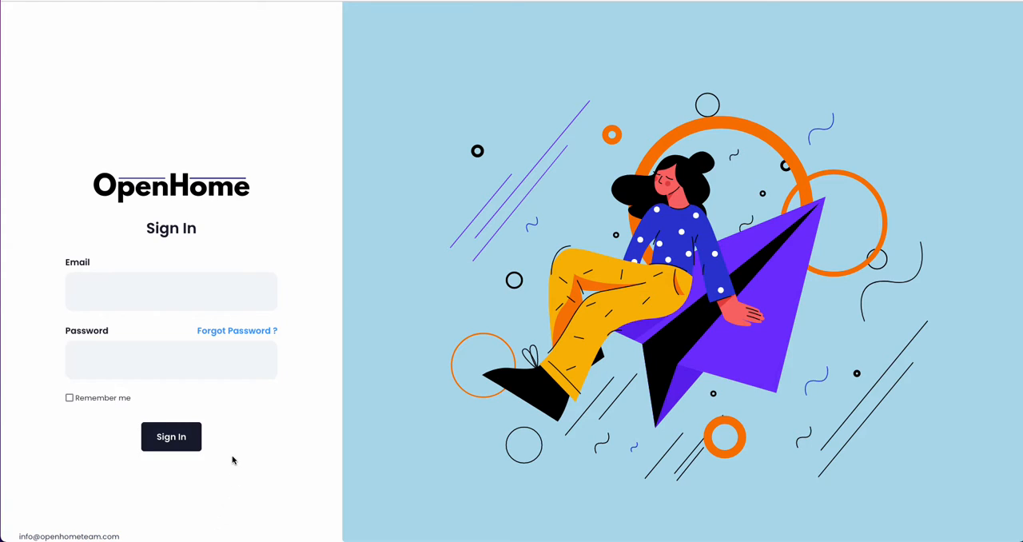
pyautogui.click(158, 304)
pyautogui.click(149, 343)
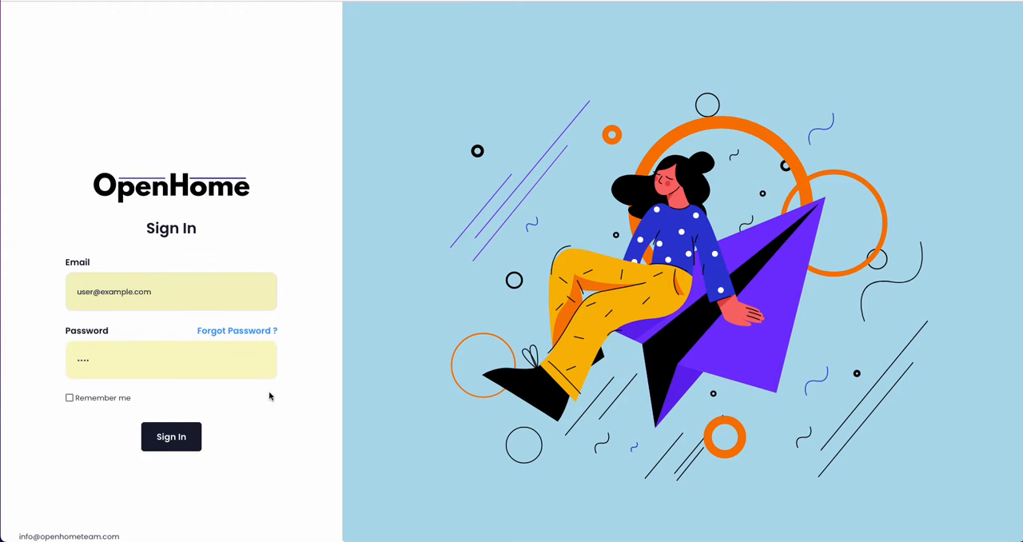
pyautogui.click(173, 438)
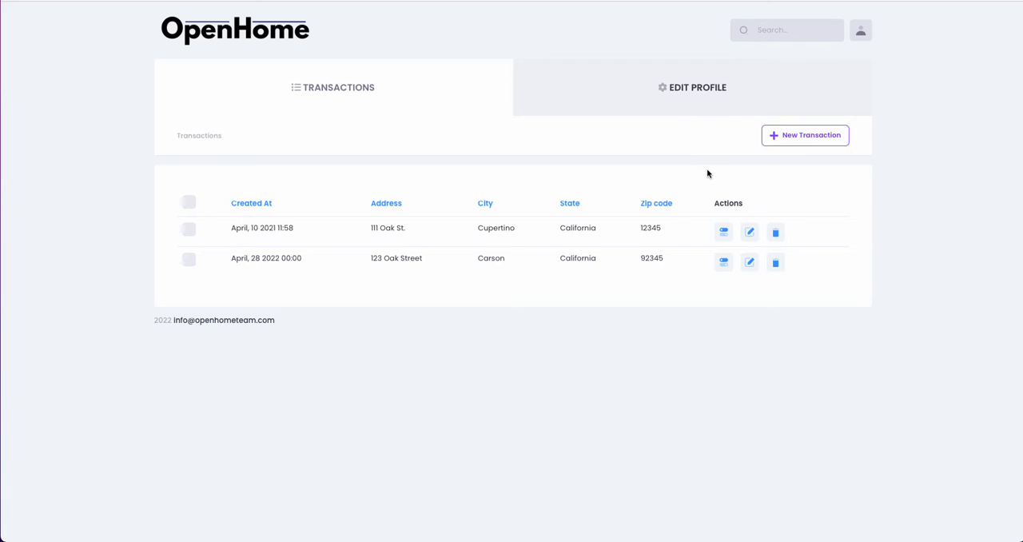
# - View the profile editing page, then return to the transactions and open the first listed one for editing
pyautogui.click(709, 96)
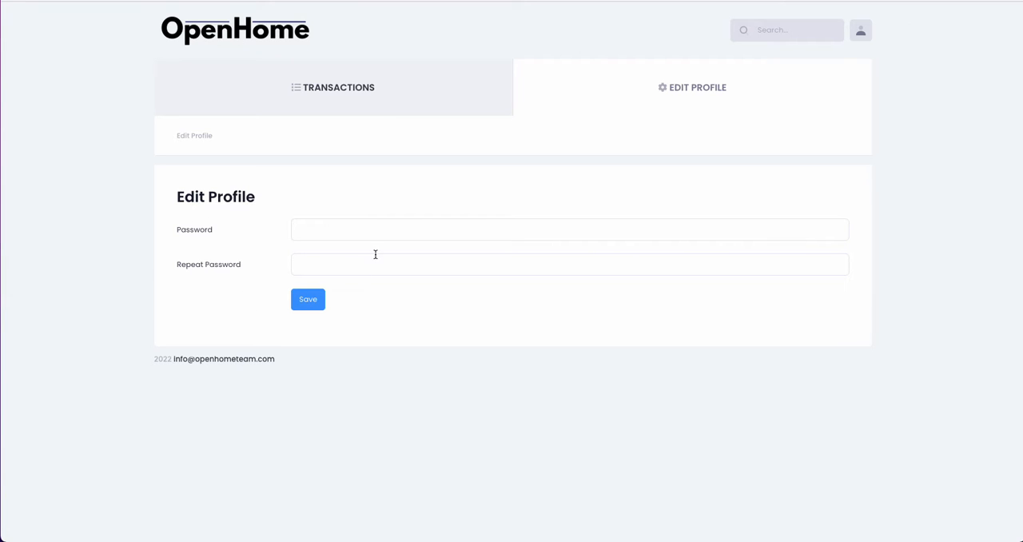
pyautogui.click(359, 101)
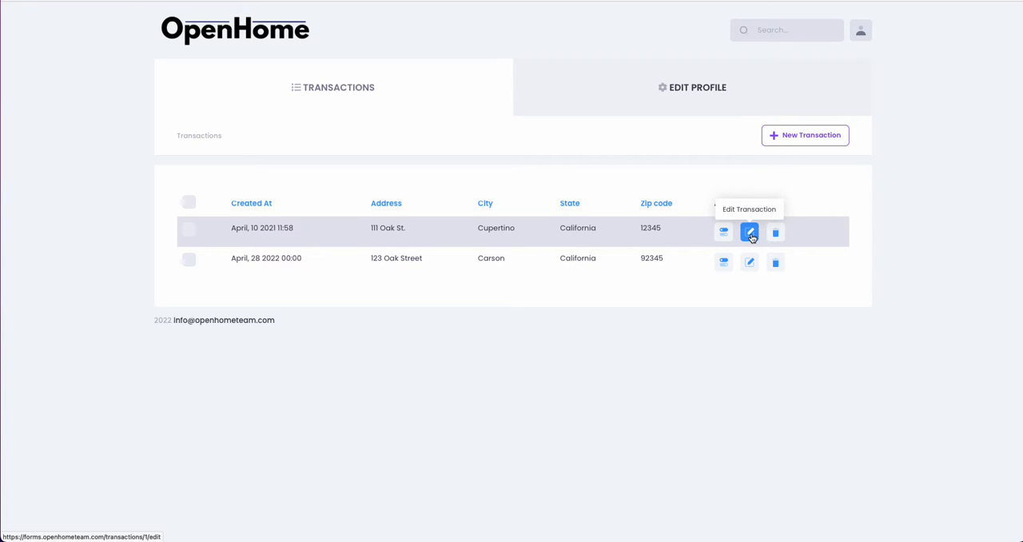
pyautogui.click(751, 234)
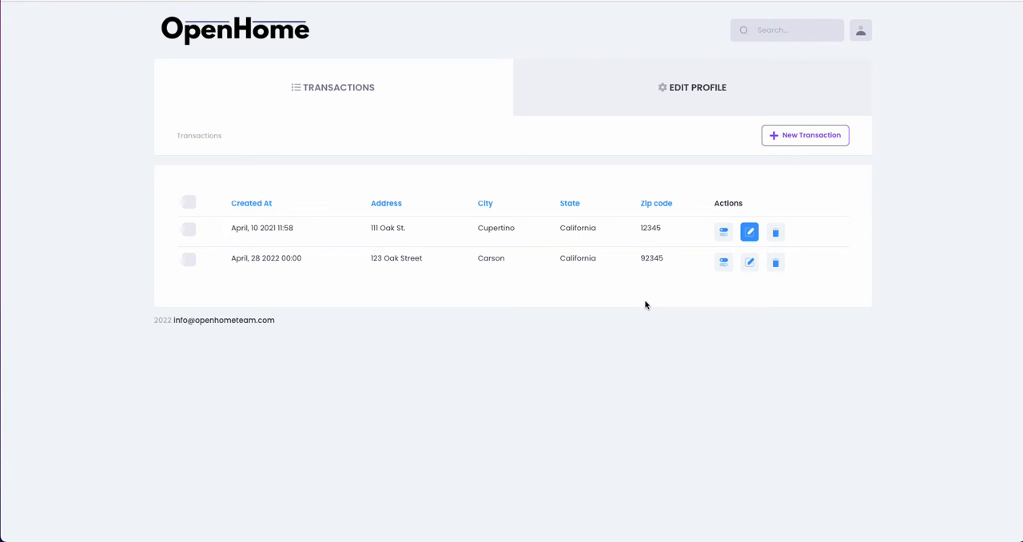
# - Start a new transaction and enter the property's street address
pyautogui.click(805, 138)
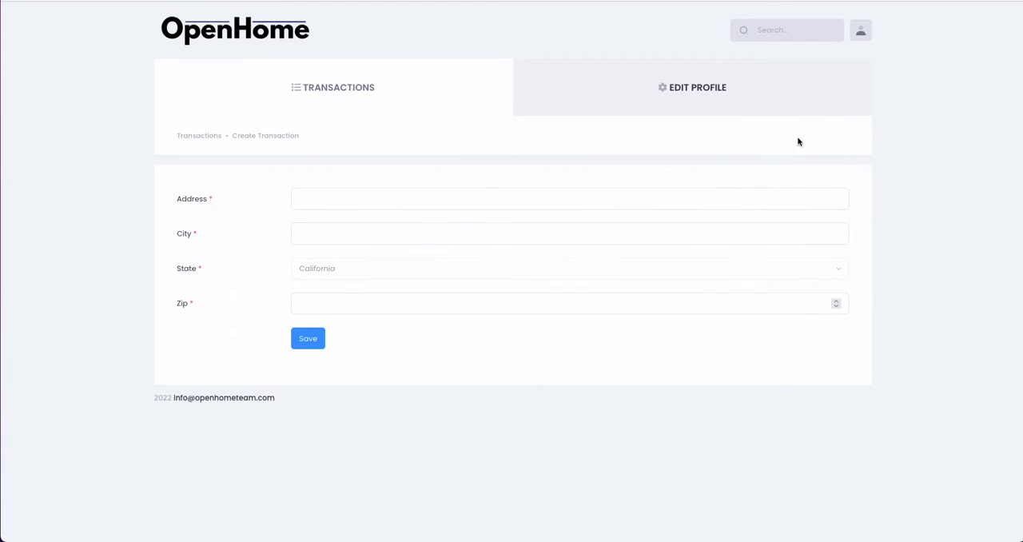
pyautogui.click(314, 194)
pyautogui.write('123')
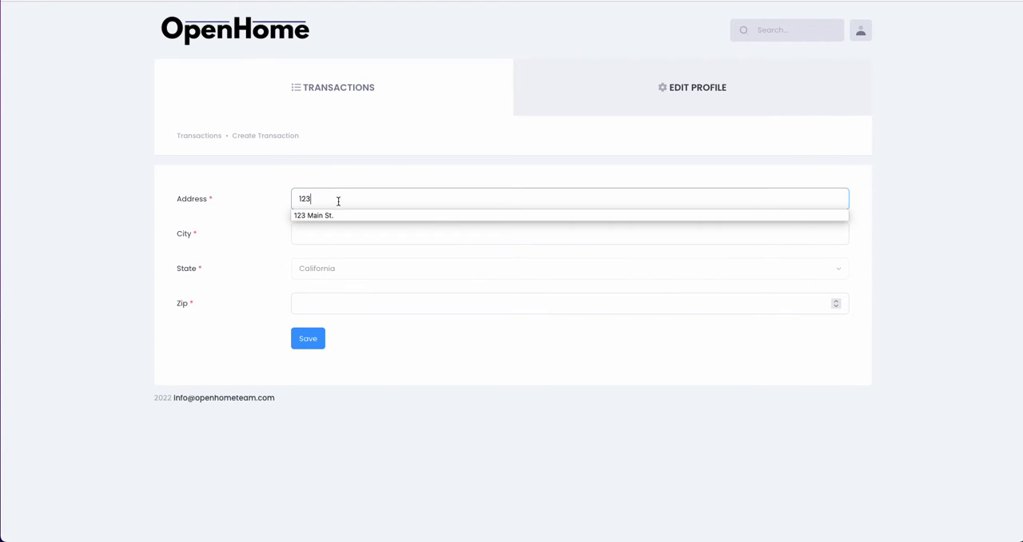
pyautogui.click(335, 215)
# - Fill in the new transaction's city and zip code, and save the transaction
pyautogui.click(333, 232)
pyautogui.write('Lo')
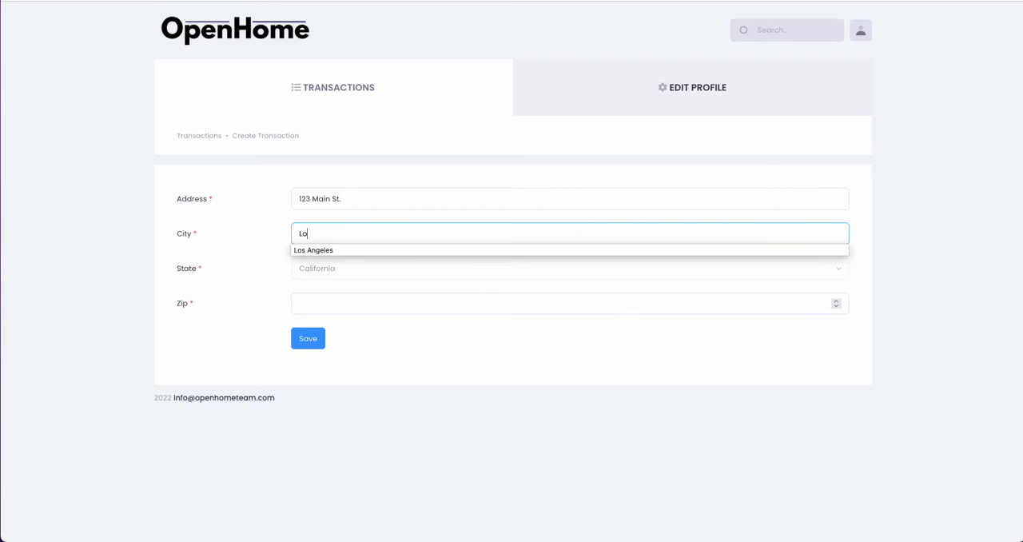
pyautogui.write('s')
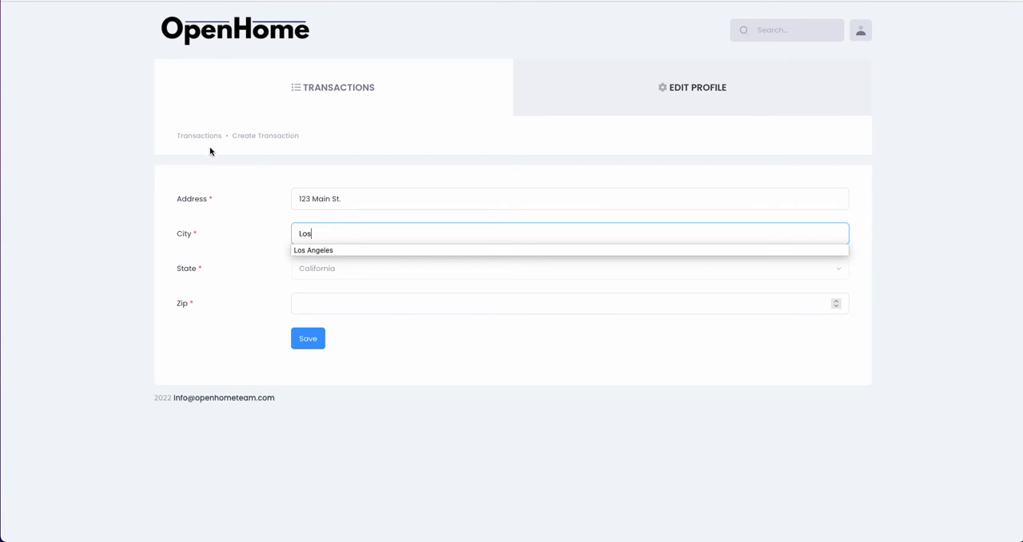
pyautogui.click(343, 254)
pyautogui.click(342, 304)
pyautogui.write('92000')
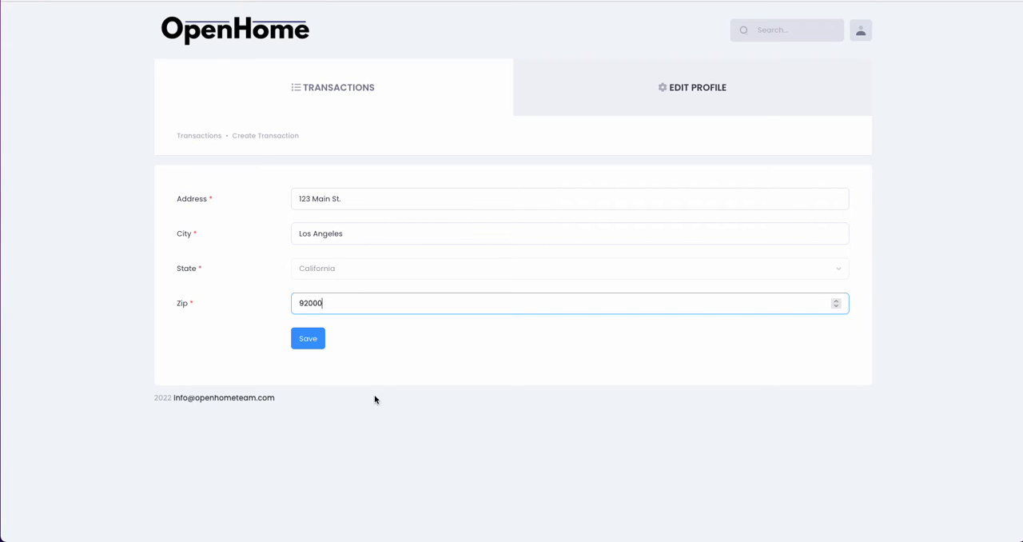
pyautogui.click(308, 338)
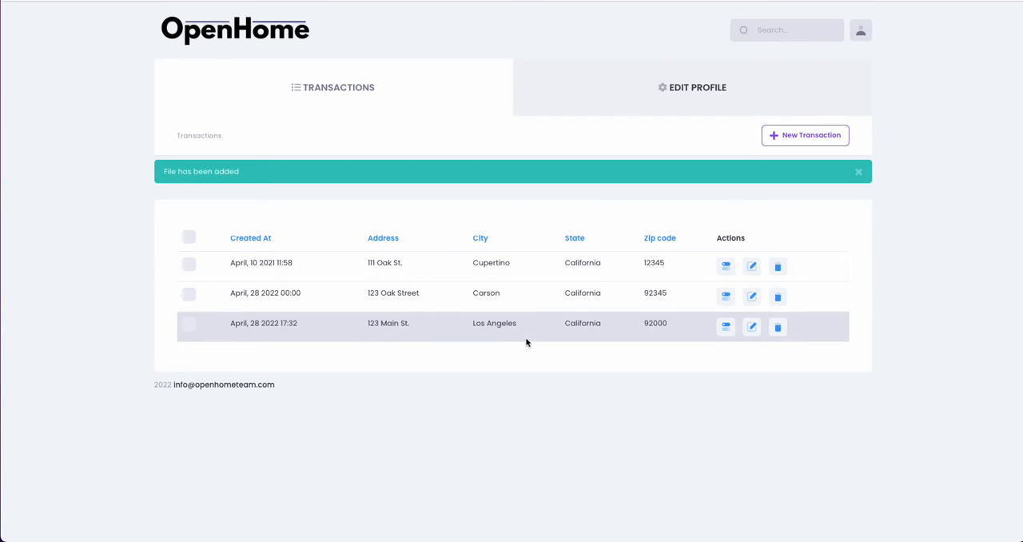
# - Open the new transaction's documents and add the form 100 (CA) - Residential Purchase Agreement from the library
pyautogui.click(726, 328)
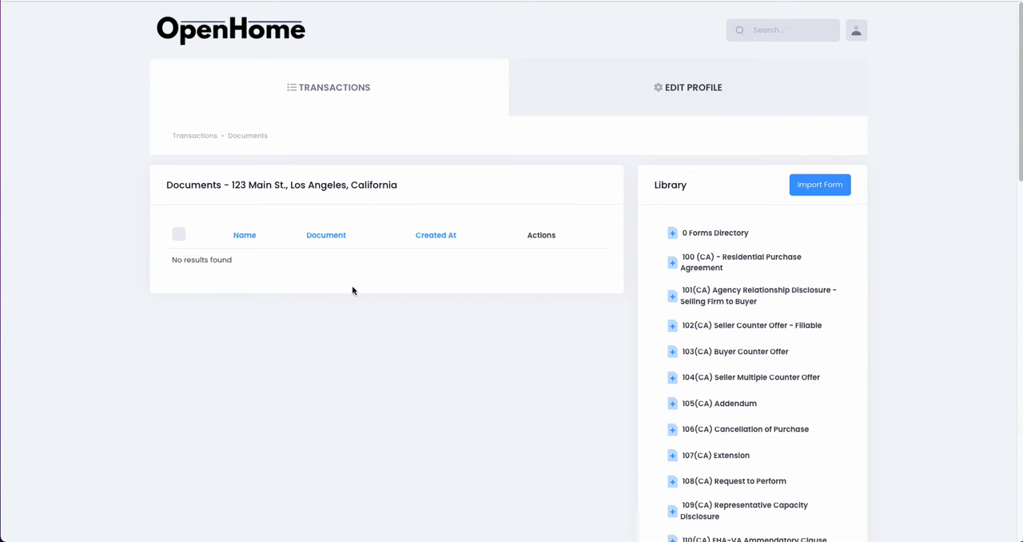
pyautogui.moveTo(233, 182); pyautogui.dragTo(413, 199)
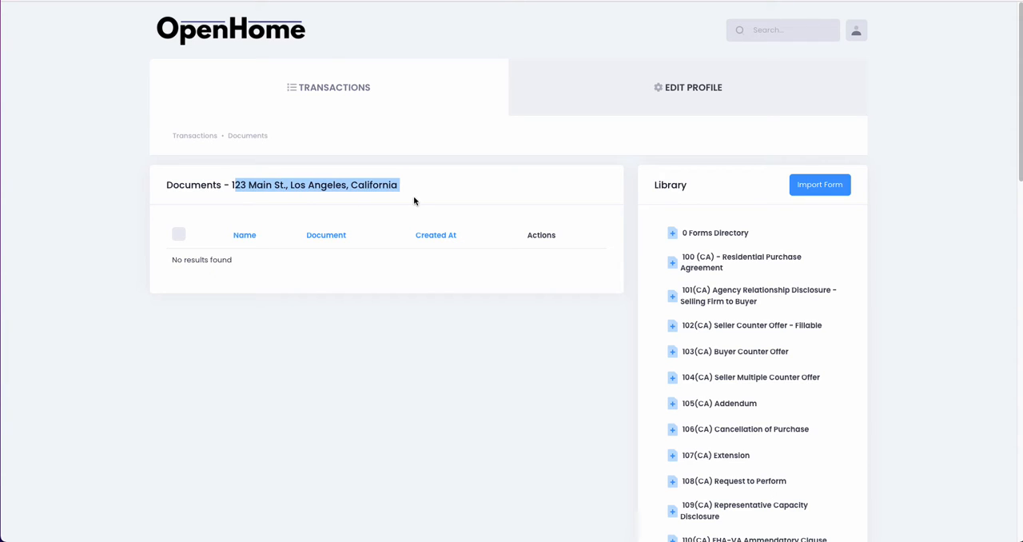
pyautogui.click(230, 185)
pyautogui.moveTo(229, 185); pyautogui.dragTo(405, 198)
pyautogui.scroll(-4, 783, 286)
pyautogui.scroll(-6, 783, 296)
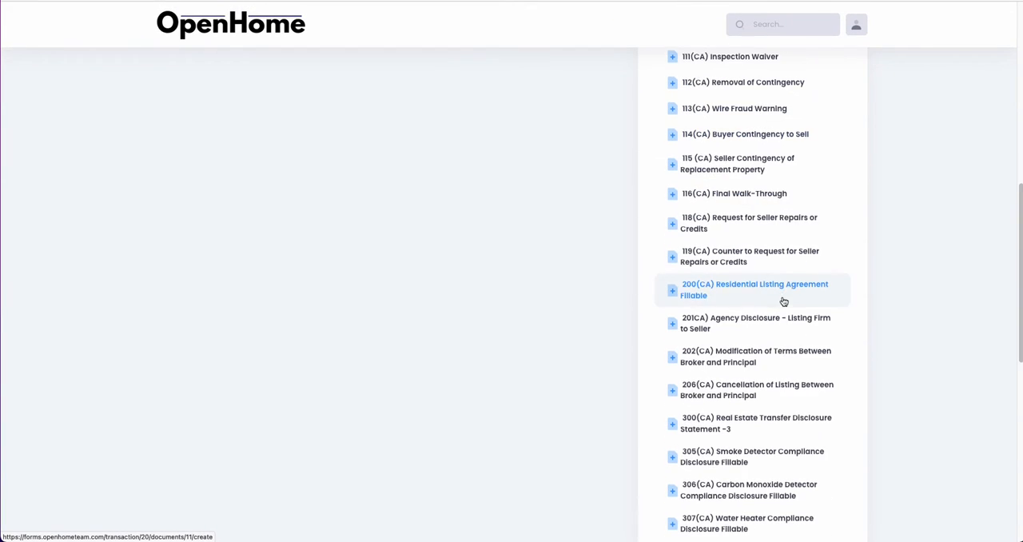
pyautogui.scroll(7, 788, 351)
pyautogui.scroll(3, 790, 355)
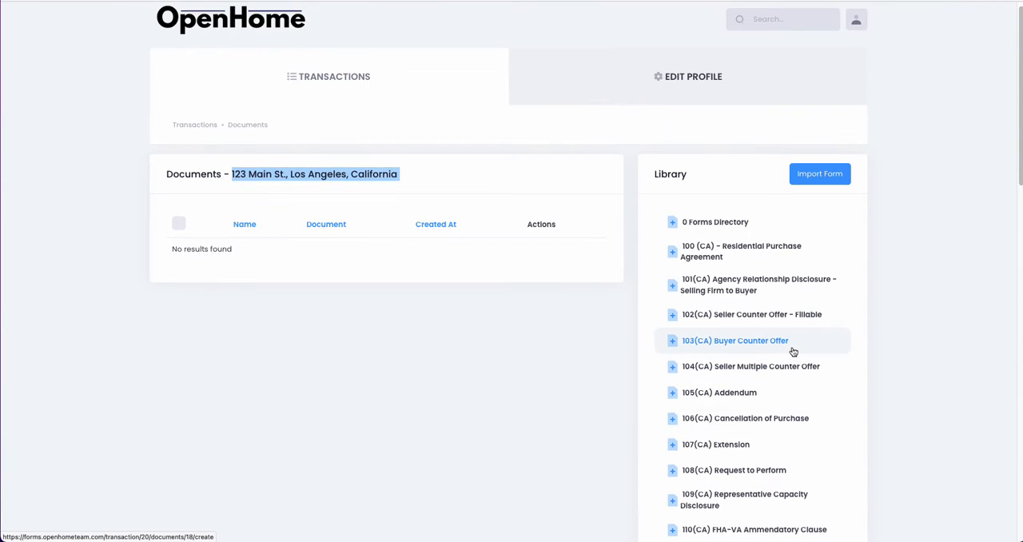
pyautogui.scroll(-2, 791, 320)
pyautogui.scroll(2, 791, 308)
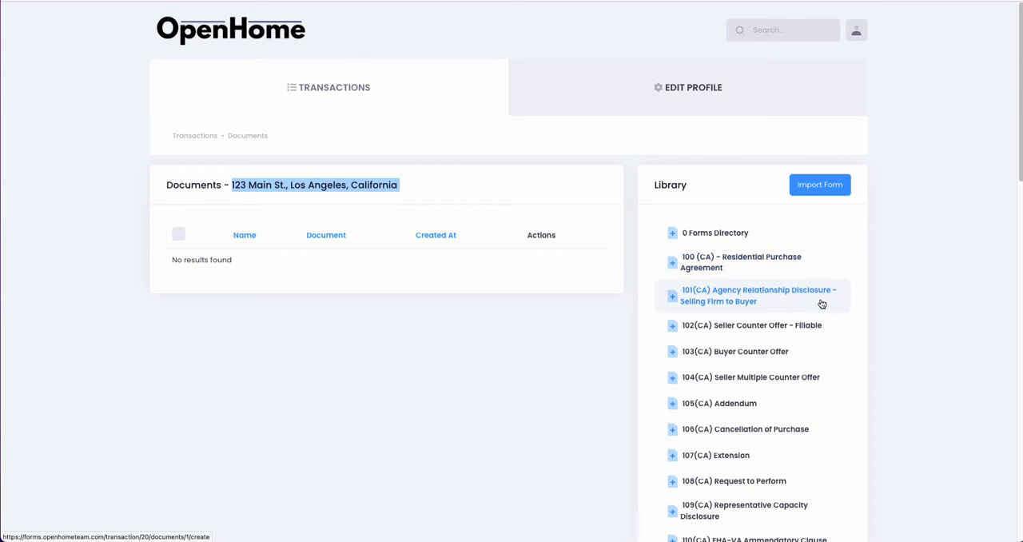
pyautogui.click(742, 269)
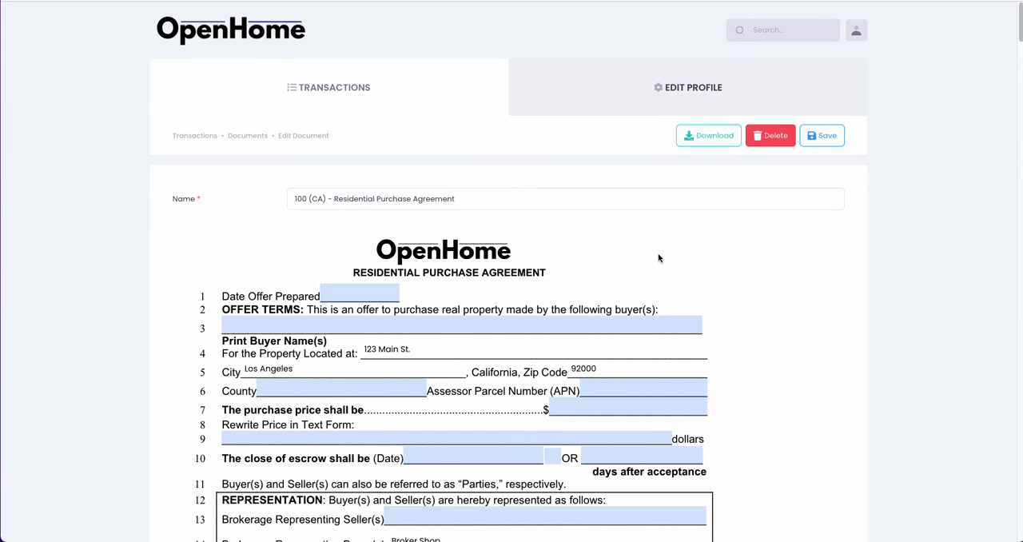
# - Examine the prefilled property details, finance terms and transaction cost sections of the Residential Purchase Agreement
pyautogui.scroll(-5, 661, 256)
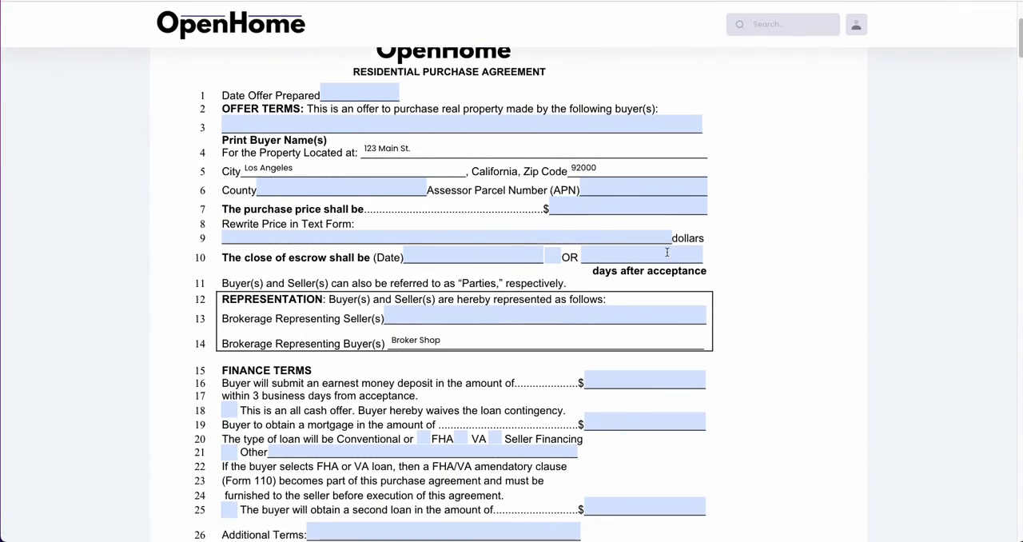
pyautogui.scroll(-8, 667, 253)
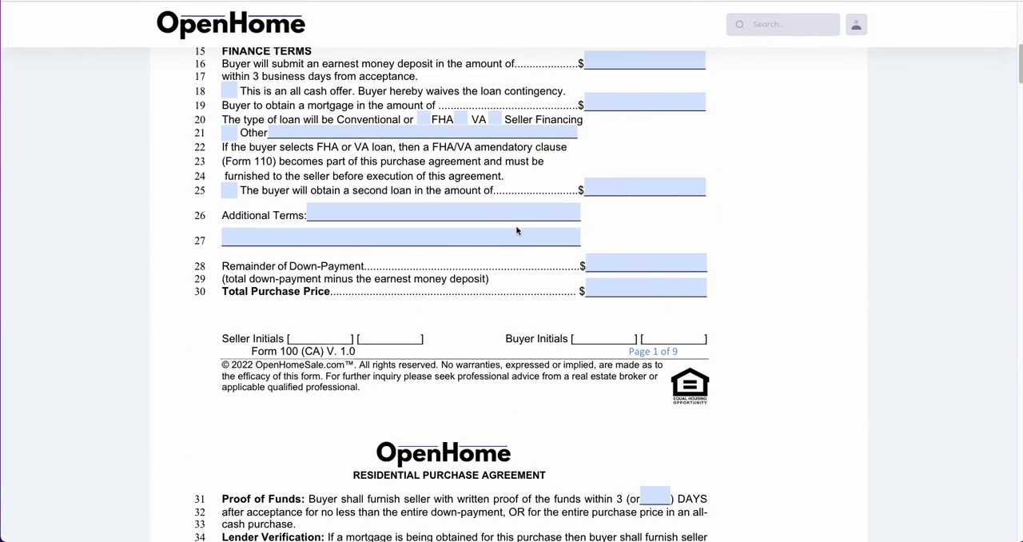
pyautogui.scroll(-5, 520, 230)
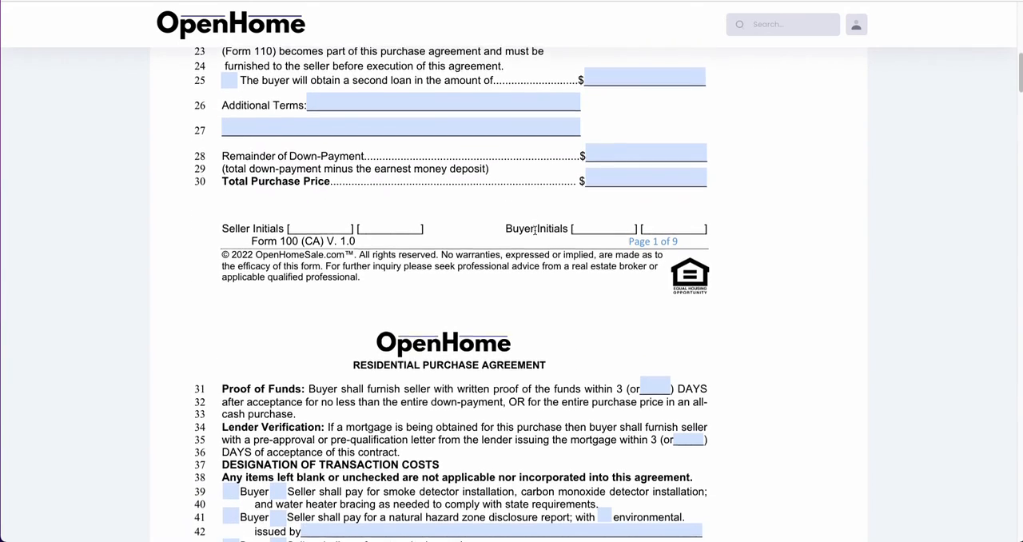
pyautogui.scroll(-10, 537, 232)
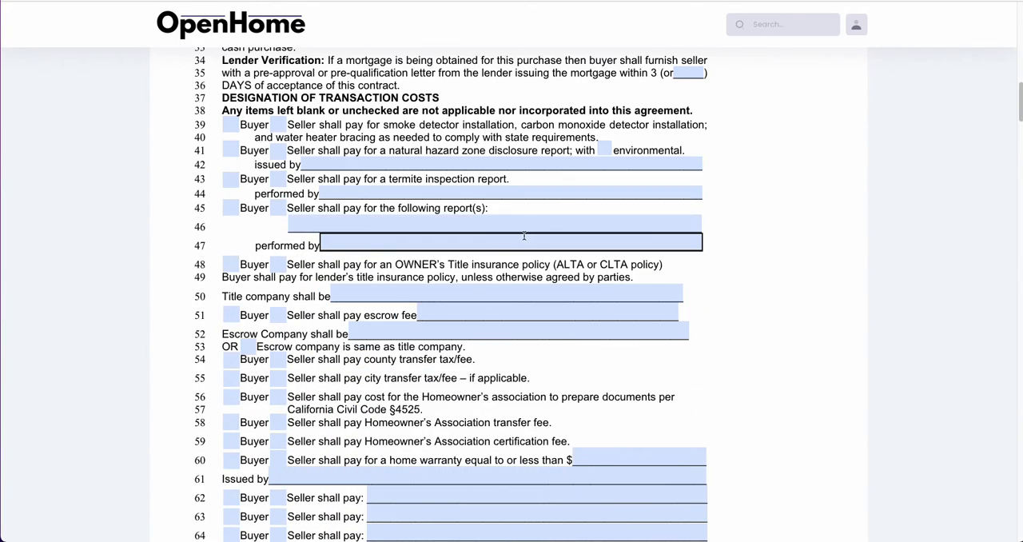
pyautogui.scroll(-3, 572, 216)
pyautogui.scroll(20, 573, 222)
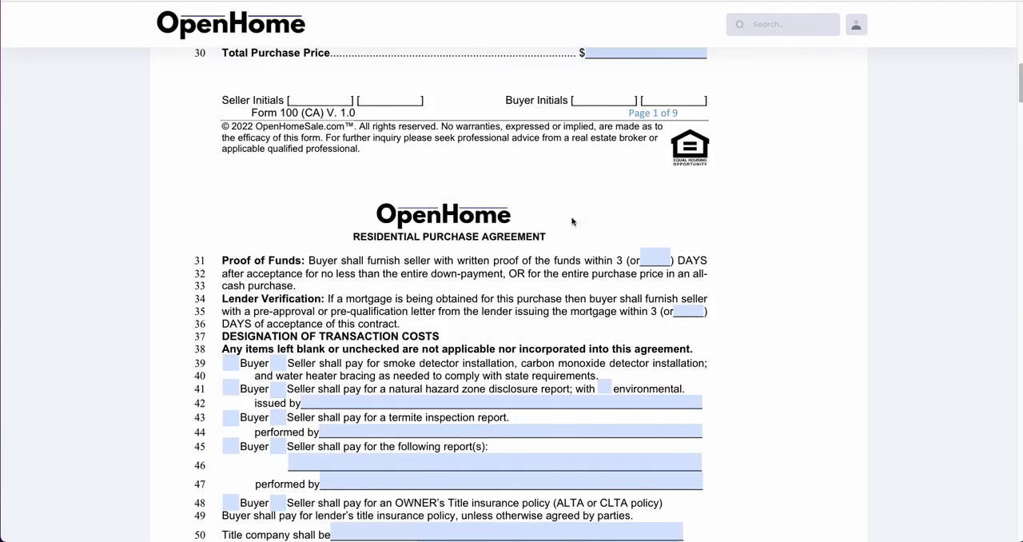
pyautogui.scroll(6, 571, 260)
pyautogui.scroll(-1, 570, 263)
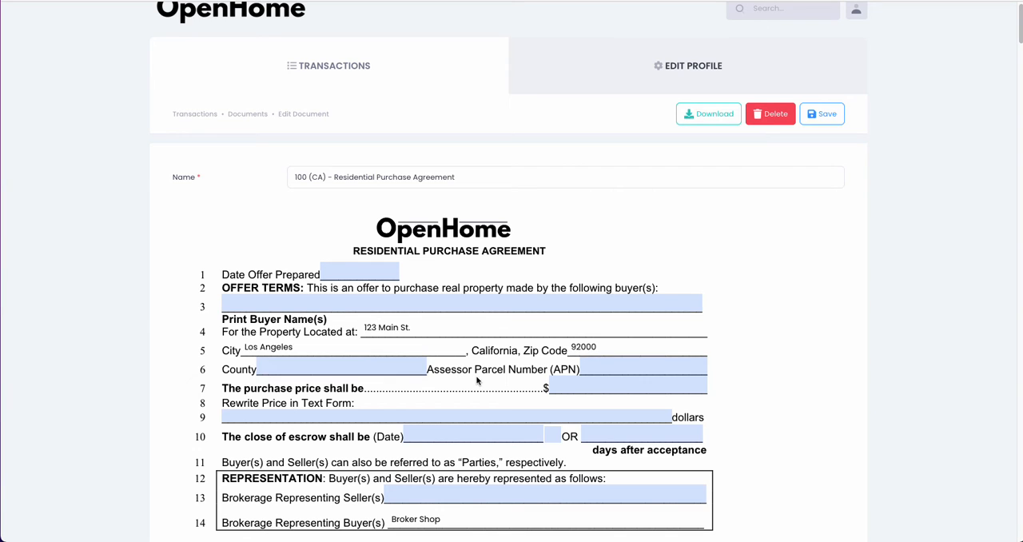
pyautogui.scroll(-4, 481, 373)
pyautogui.scroll(5, 560, 370)
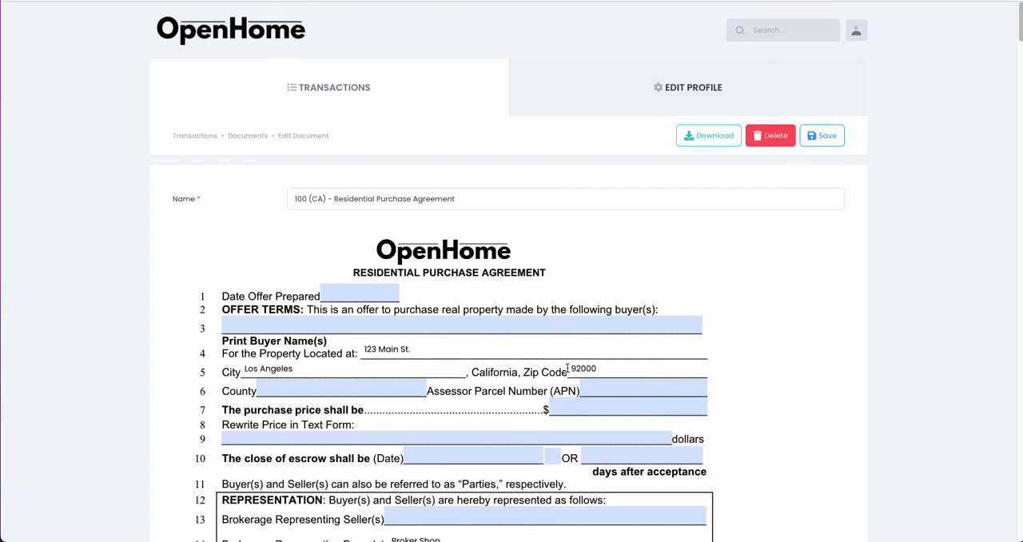
# - Save the Residential Purchase Agreement to the transaction's documents
pyautogui.click(823, 140)
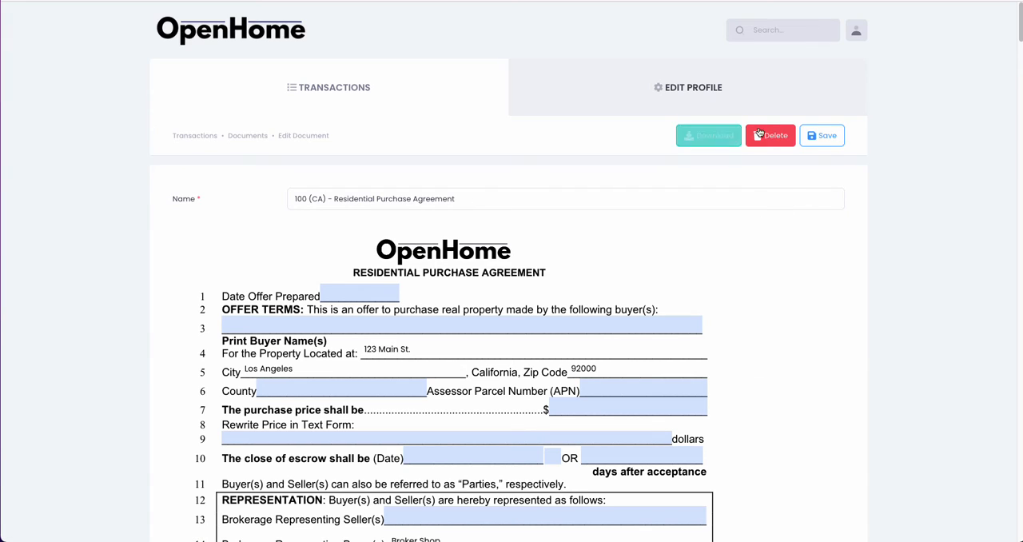
pyautogui.click(820, 137)
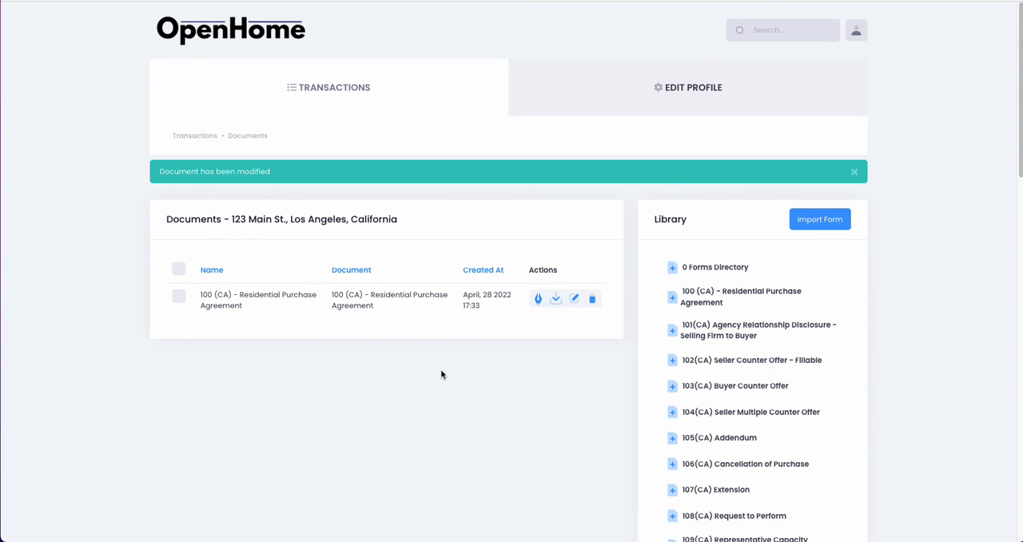
# - Look through the form library for other agreements and disclosures available for the transaction
pyautogui.scroll(-3, 461, 389)
pyautogui.scroll(3, 428, 408)
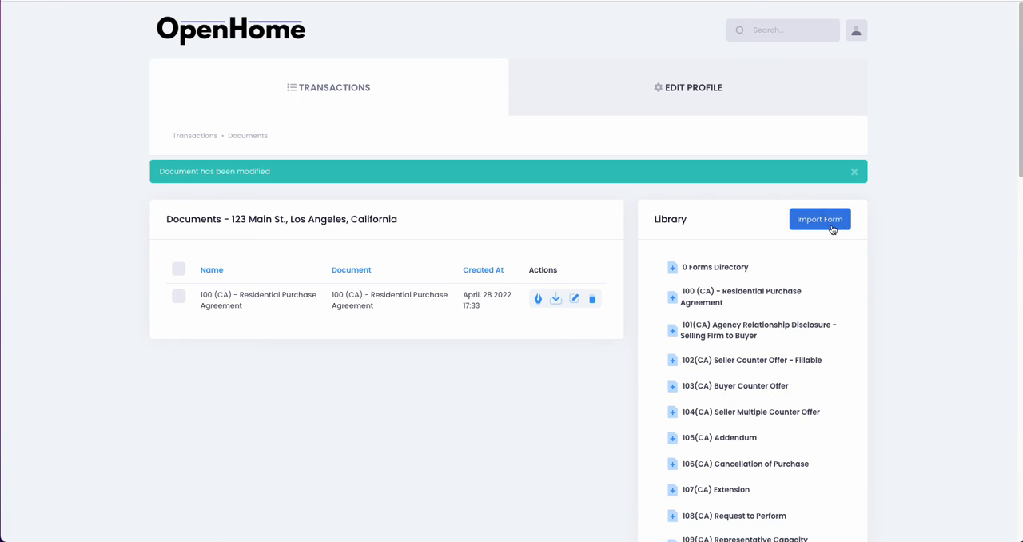
pyautogui.scroll(-2, 769, 320)
pyautogui.scroll(-9, 769, 331)
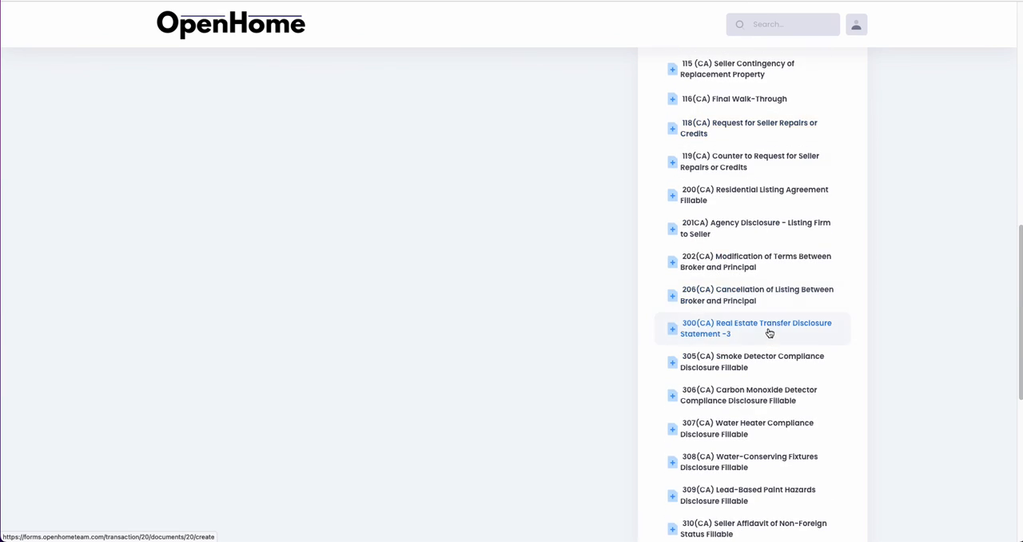
pyautogui.scroll(9, 768, 344)
pyautogui.scroll(2, 755, 399)
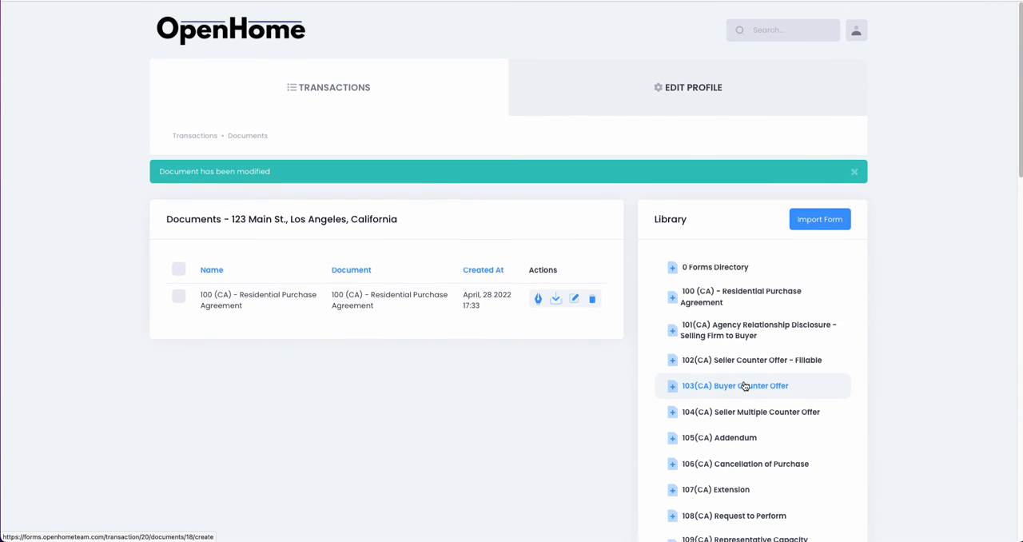